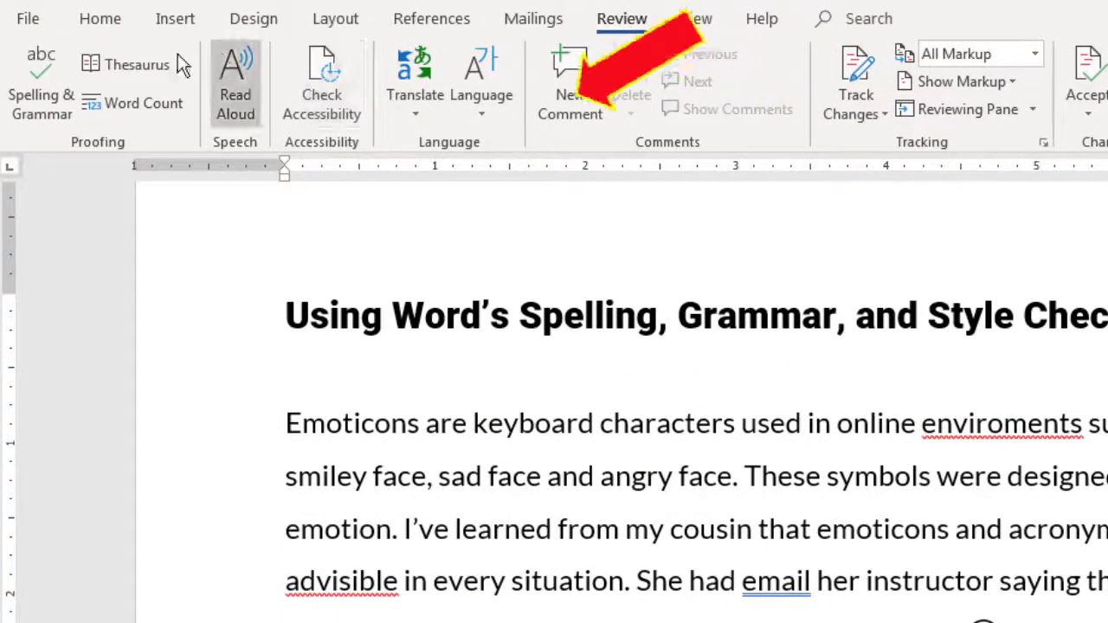
Run Spelling & Grammar and correct 'enviroments' to 'environments' and 'advisible' to 'advisable'
{"action": "left_click", "coordinate": [39, 75]}
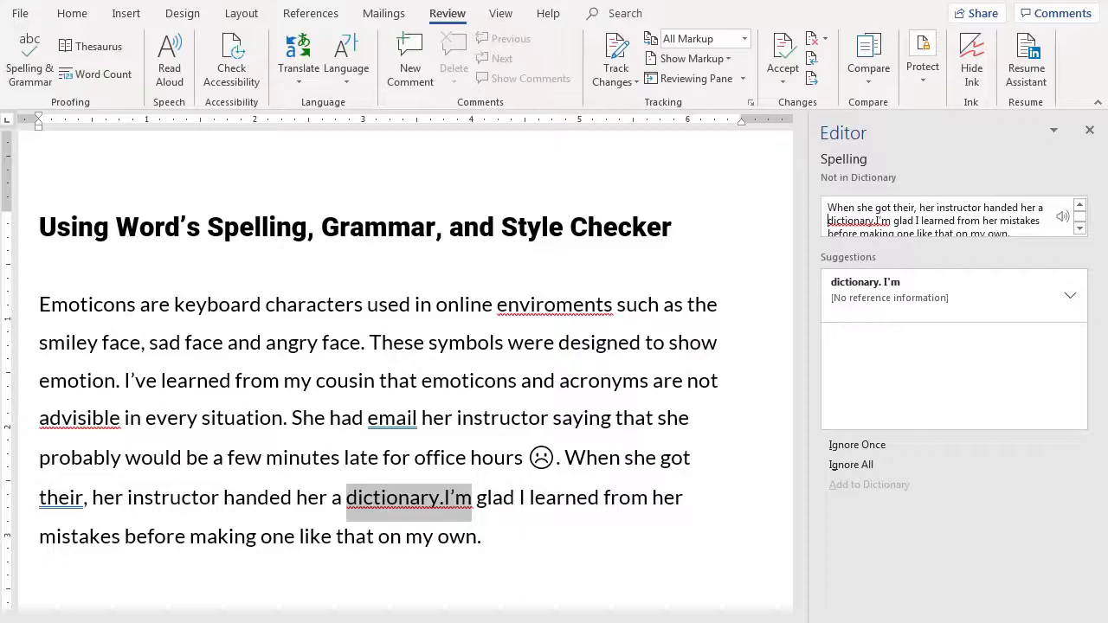
{"action": "right_click", "coordinate": [560, 315]}
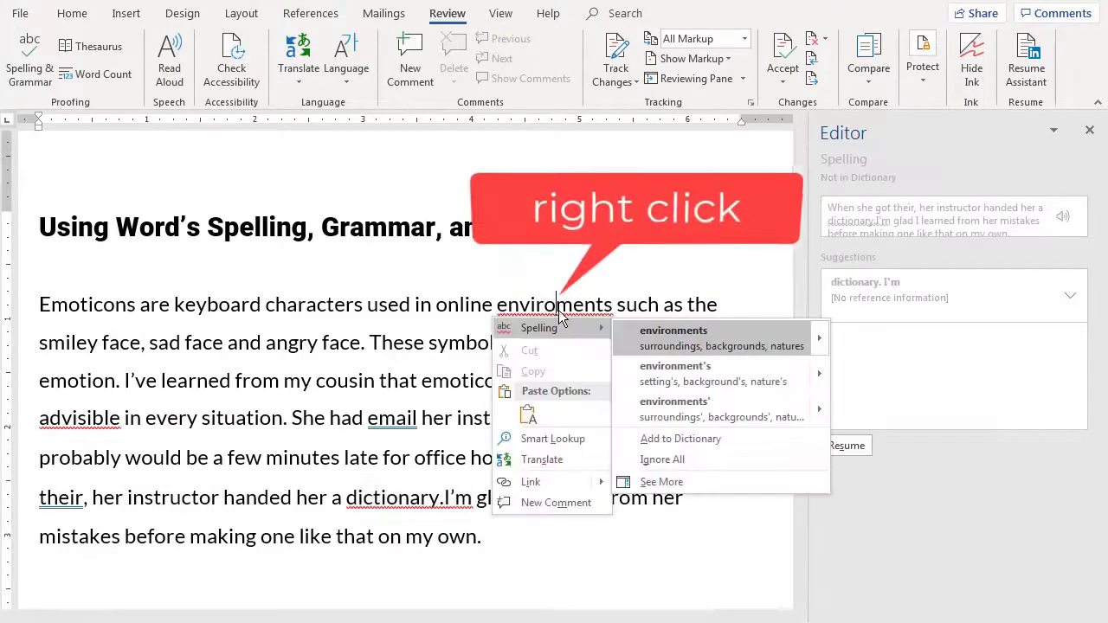
{"action": "left_click", "coordinate": [673, 333]}
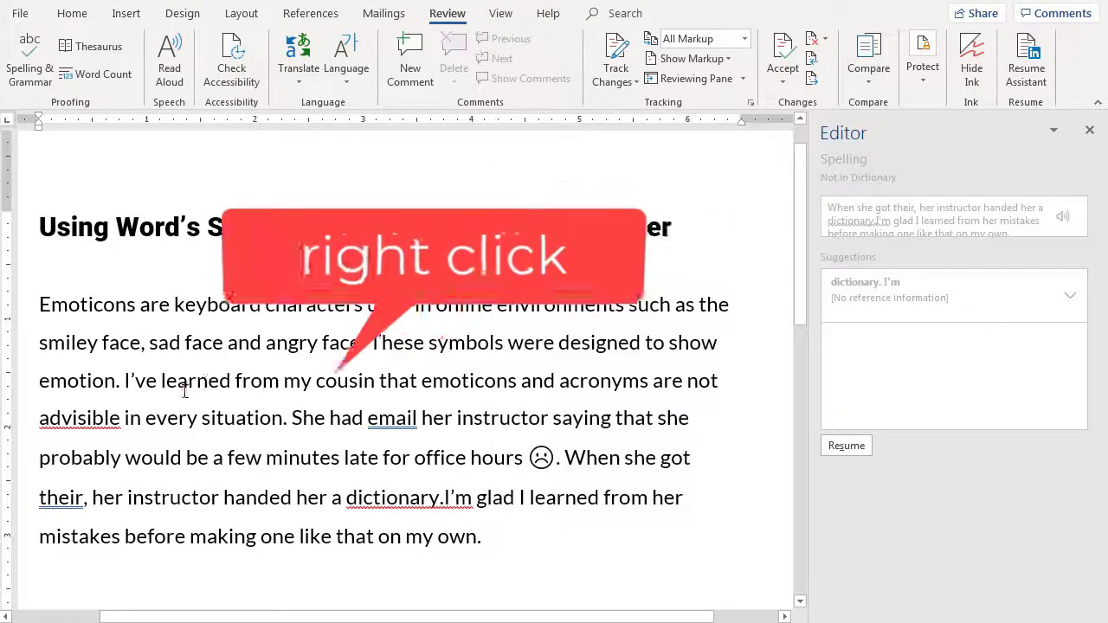
{"action": "right_click", "coordinate": [110, 421]}
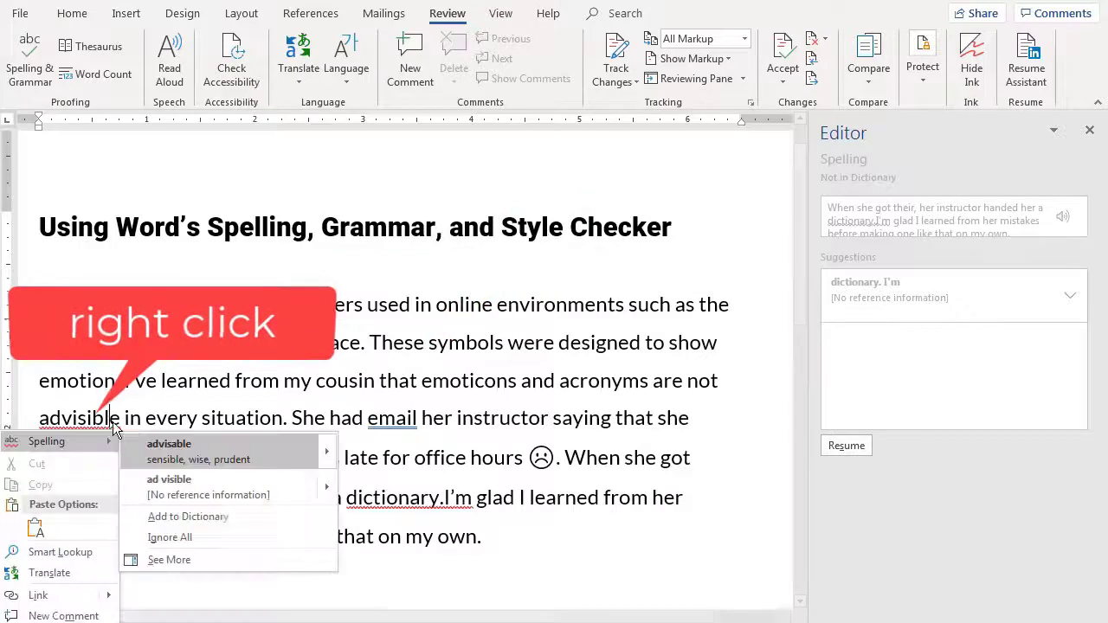
{"action": "left_click", "coordinate": [180, 443]}
Accept Editor fixes: 'email' to 'emailed', a space after 'dictionary.', and 'their' to 'there'
{"action": "left_click", "coordinate": [398, 419]}
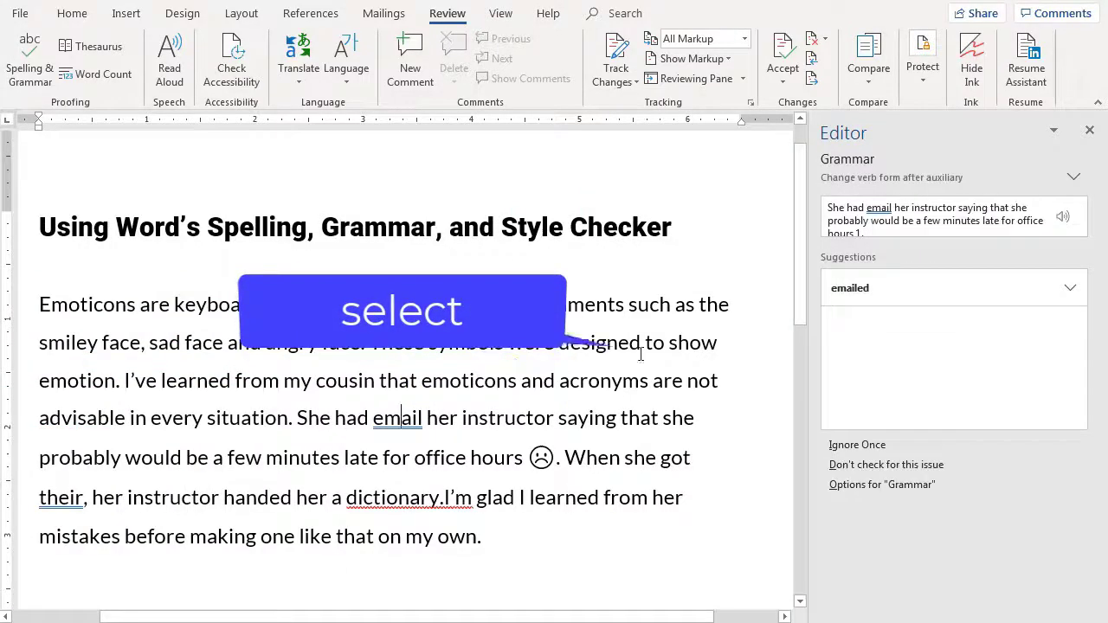
{"action": "left_click", "coordinate": [859, 290]}
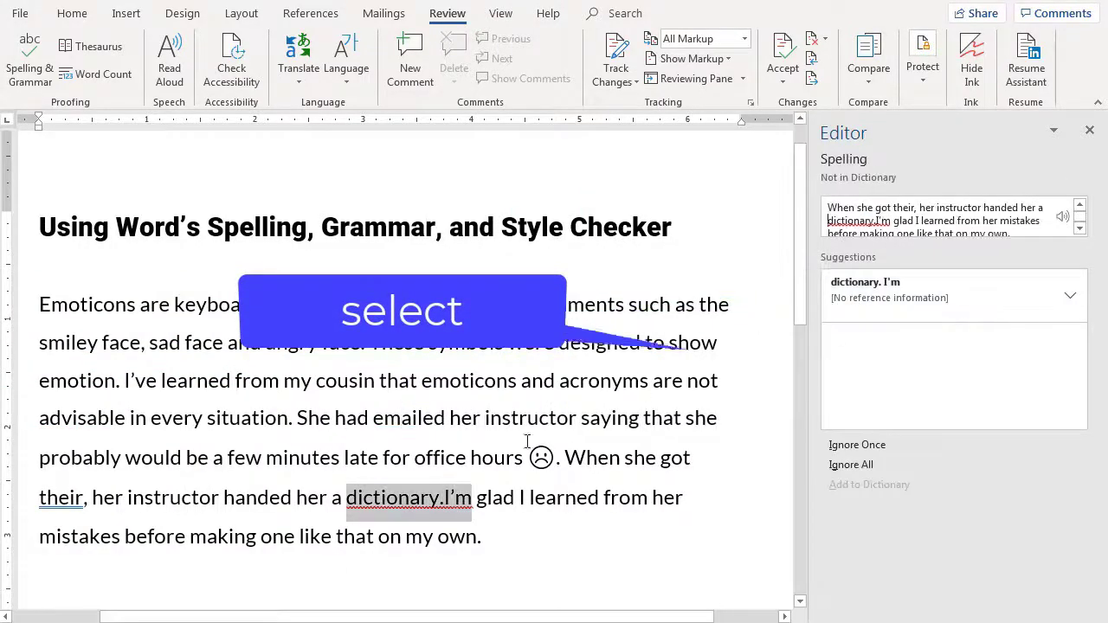
{"action": "left_click", "coordinate": [861, 289]}
{"action": "left_click", "coordinate": [862, 289]}
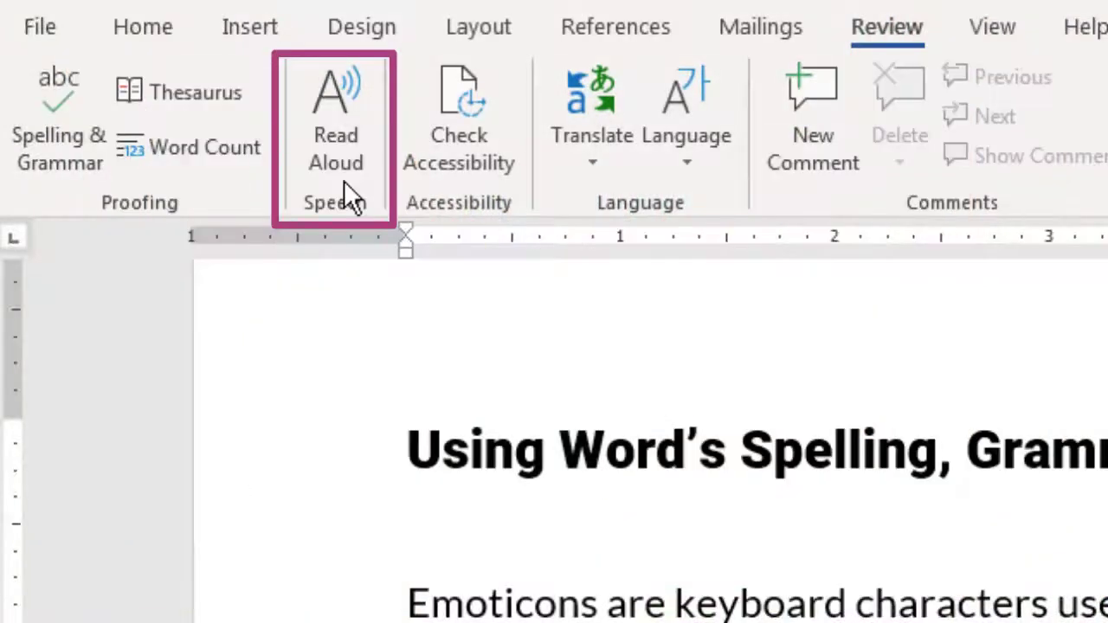
Check the Read Aloud speed and voice settings, then play the heading and paragraph aloud
{"action": "left_click", "coordinate": [342, 180]}
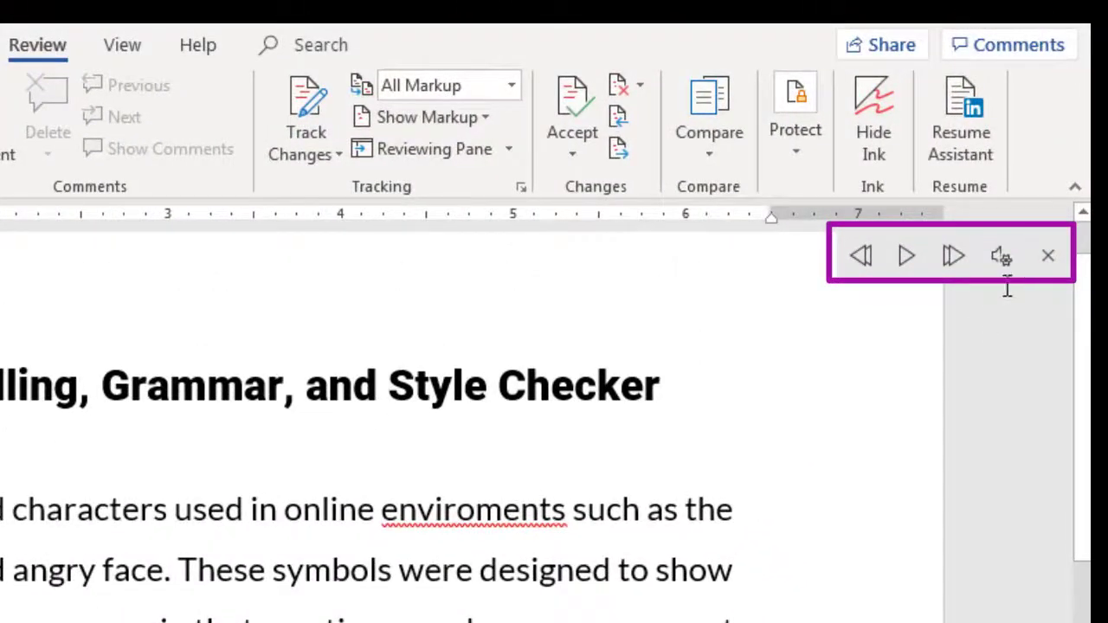
{"action": "left_click", "coordinate": [1004, 256]}
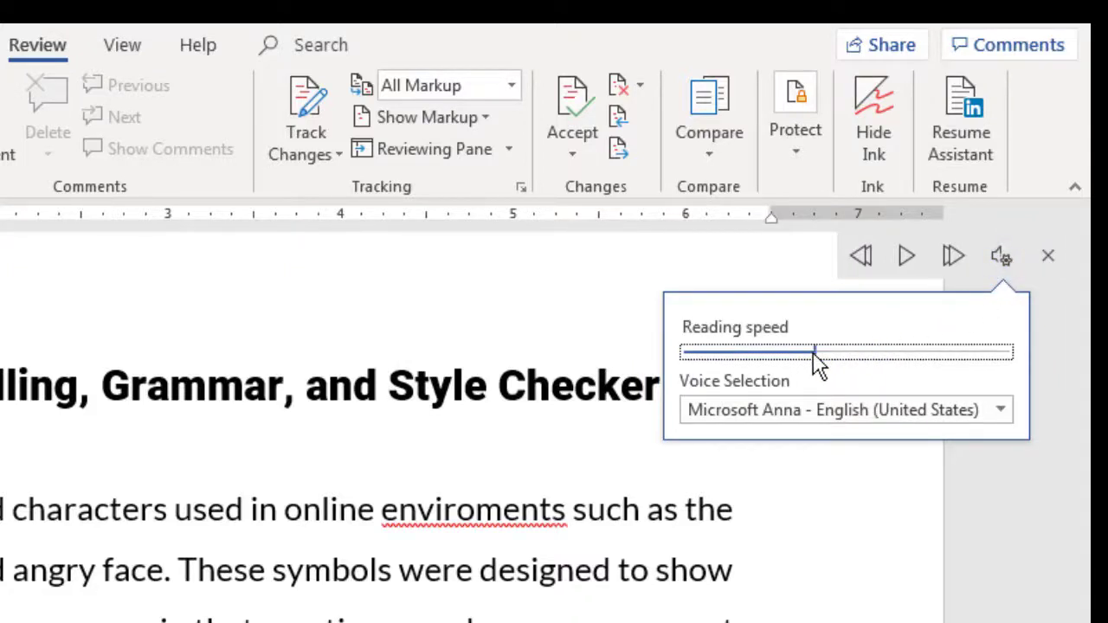
{"action": "left_click", "coordinate": [997, 543]}
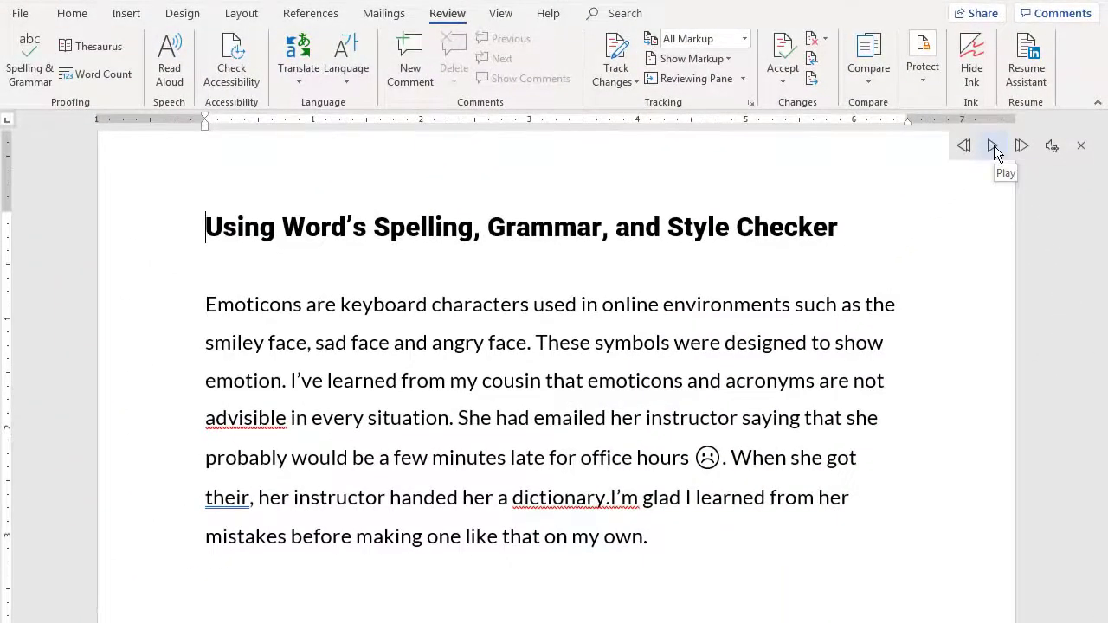
{"action": "left_click", "coordinate": [993, 147]}
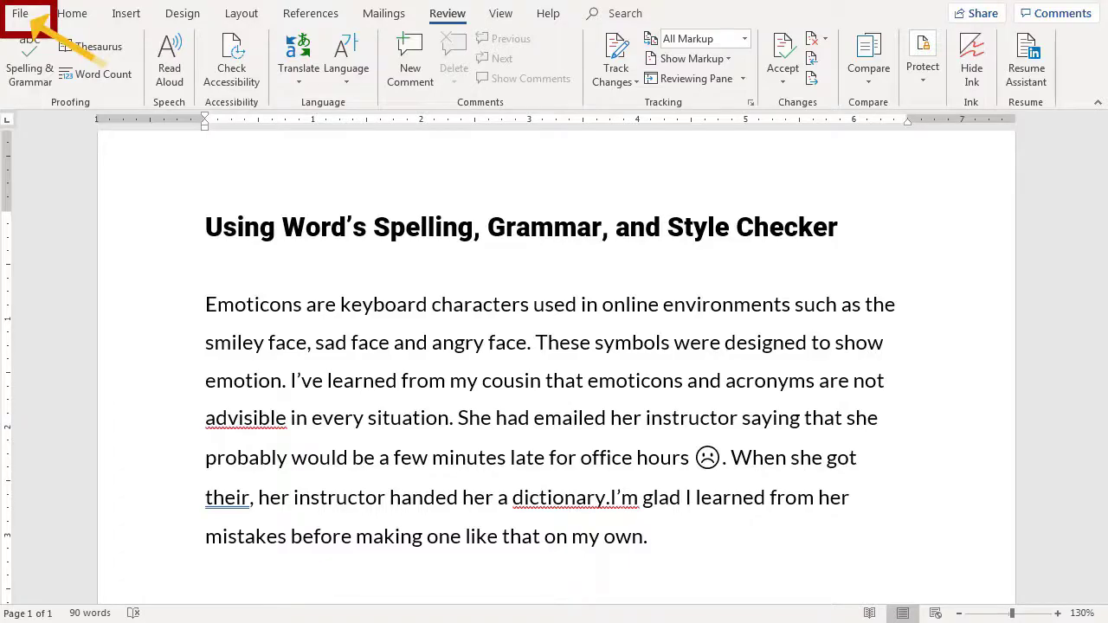
Open the Proofing page of Word Options from the File menu
{"action": "left_click", "coordinate": [20, 13]}
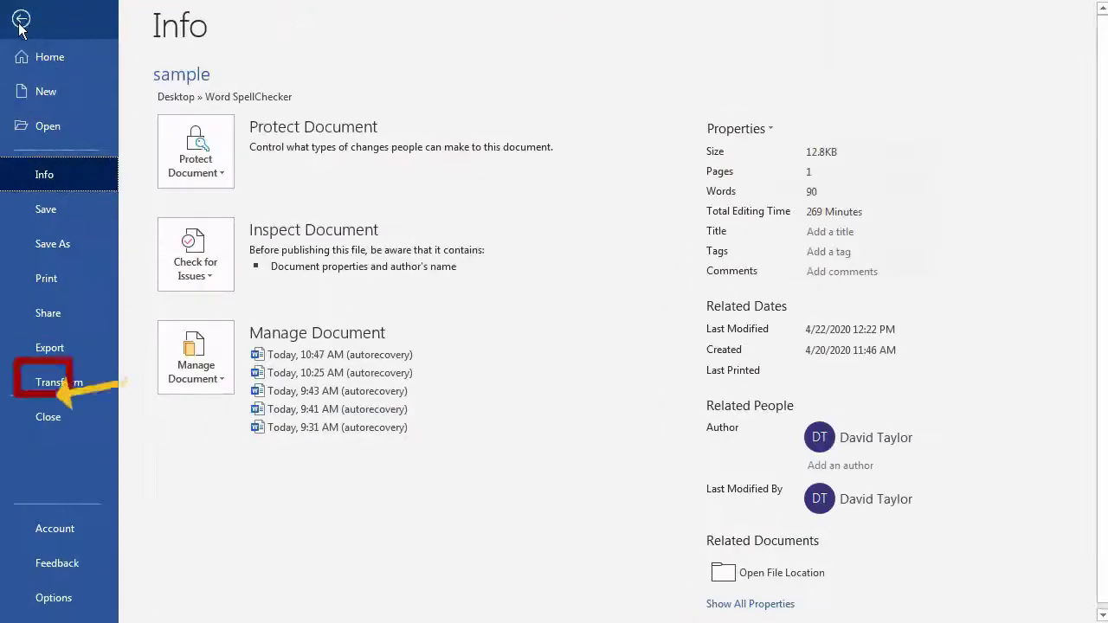
{"action": "left_click", "coordinate": [72, 602]}
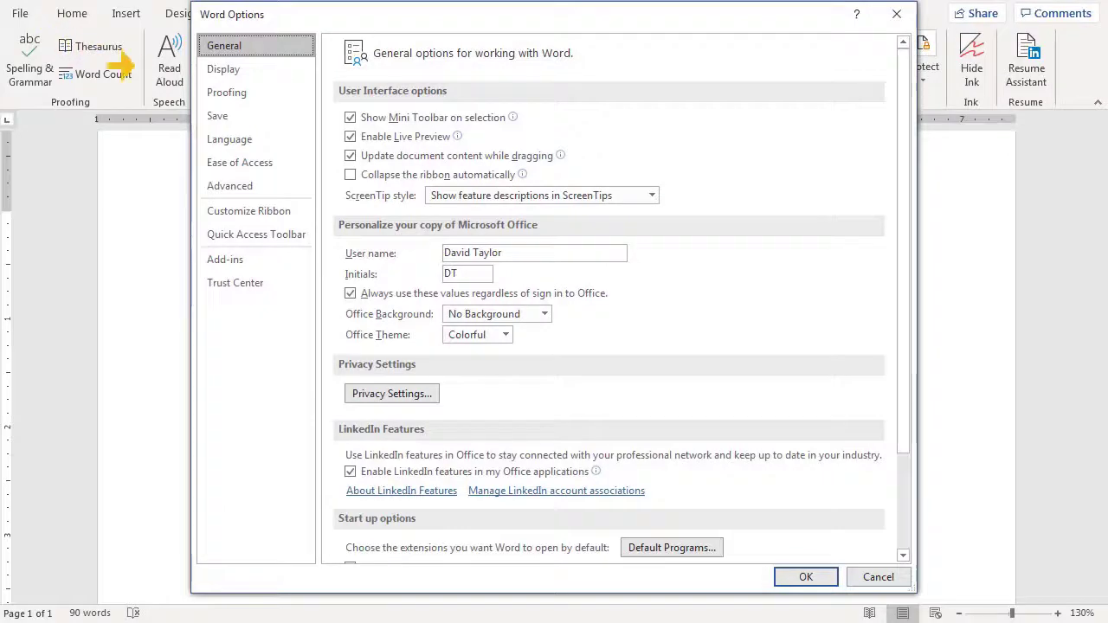
{"action": "left_click", "coordinate": [234, 95]}
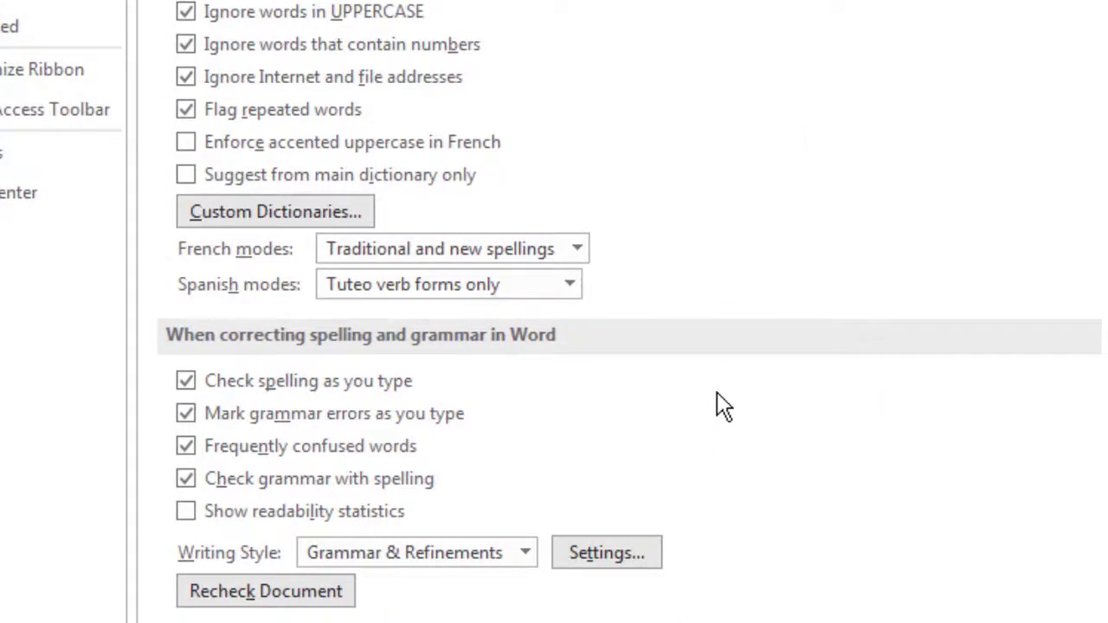
Keep Check spelling as you type on and set Writing Style to Grammar & Refinements
{"action": "left_click", "coordinate": [357, 387]}
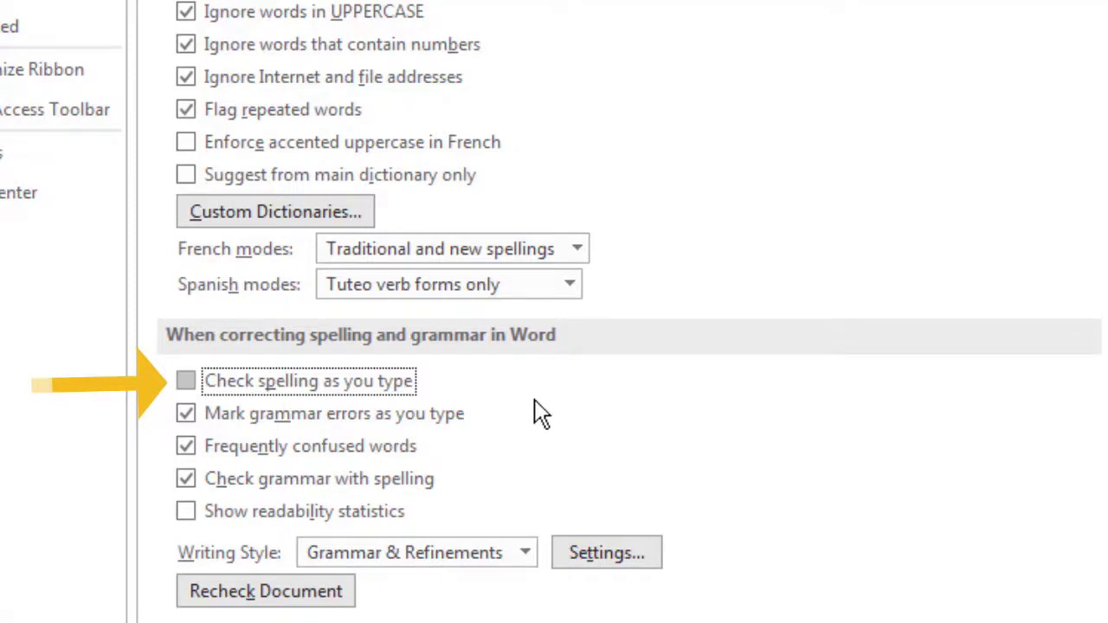
{"action": "key", "text": "space"}
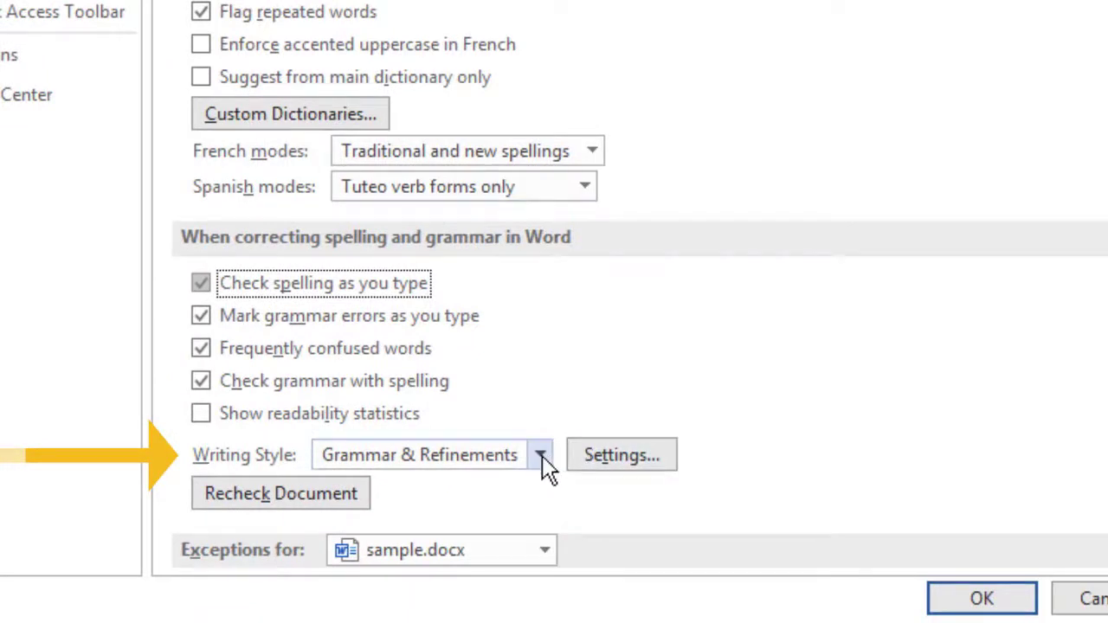
{"action": "left_click", "coordinate": [541, 456]}
{"action": "left_click", "coordinate": [519, 511]}
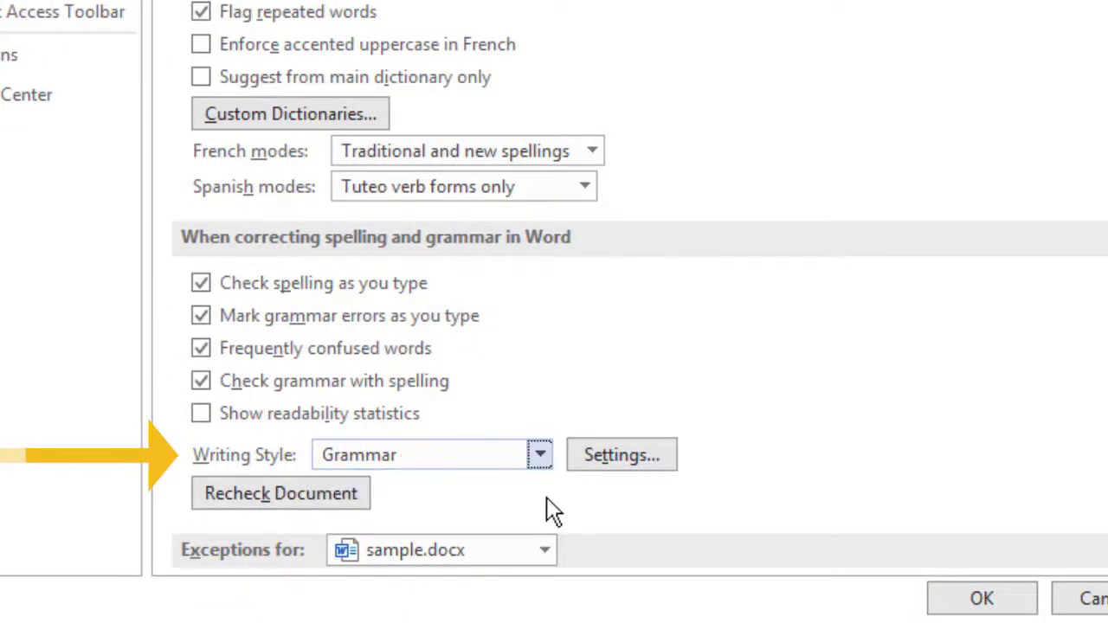
{"action": "left_click", "coordinate": [542, 455]}
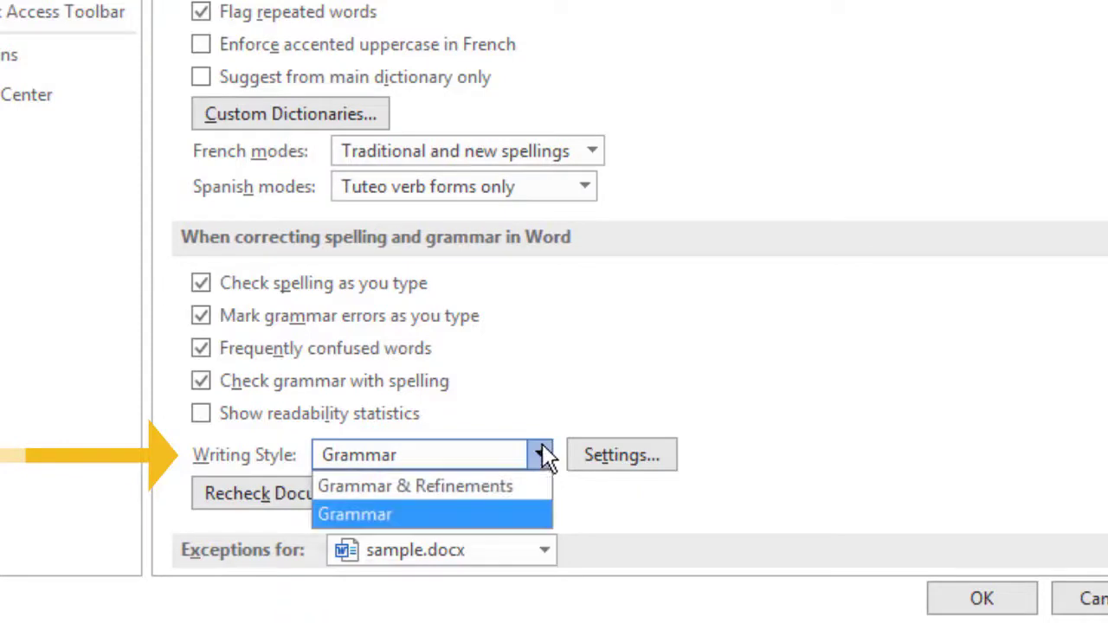
{"action": "left_click", "coordinate": [519, 486]}
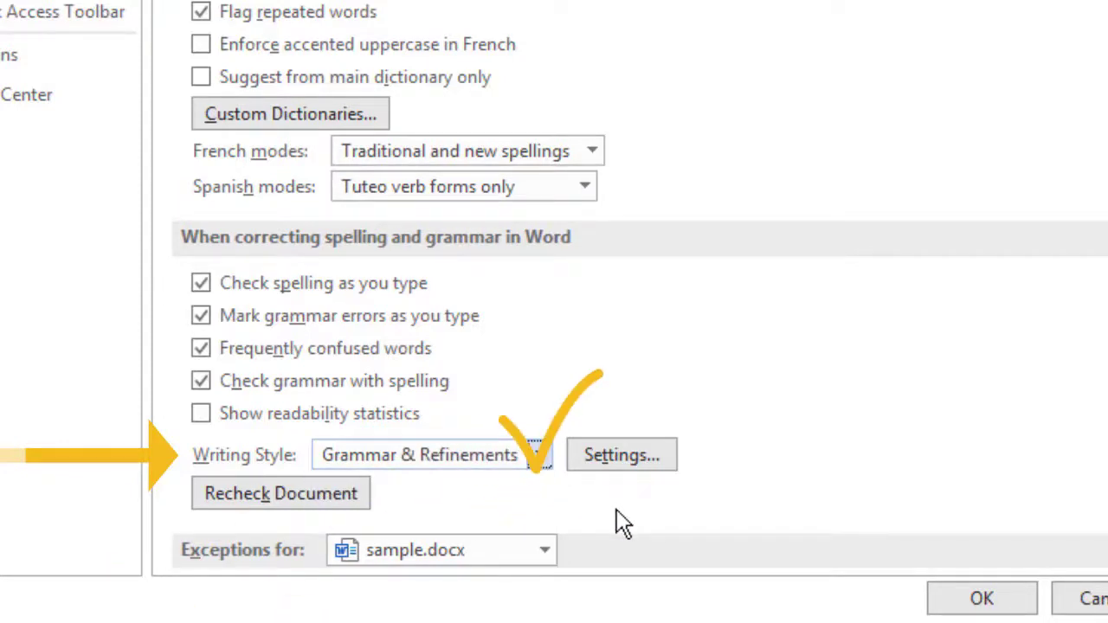
Enable the Contractions check under Formal Language in Grammar Settings
{"action": "left_click", "coordinate": [629, 455]}
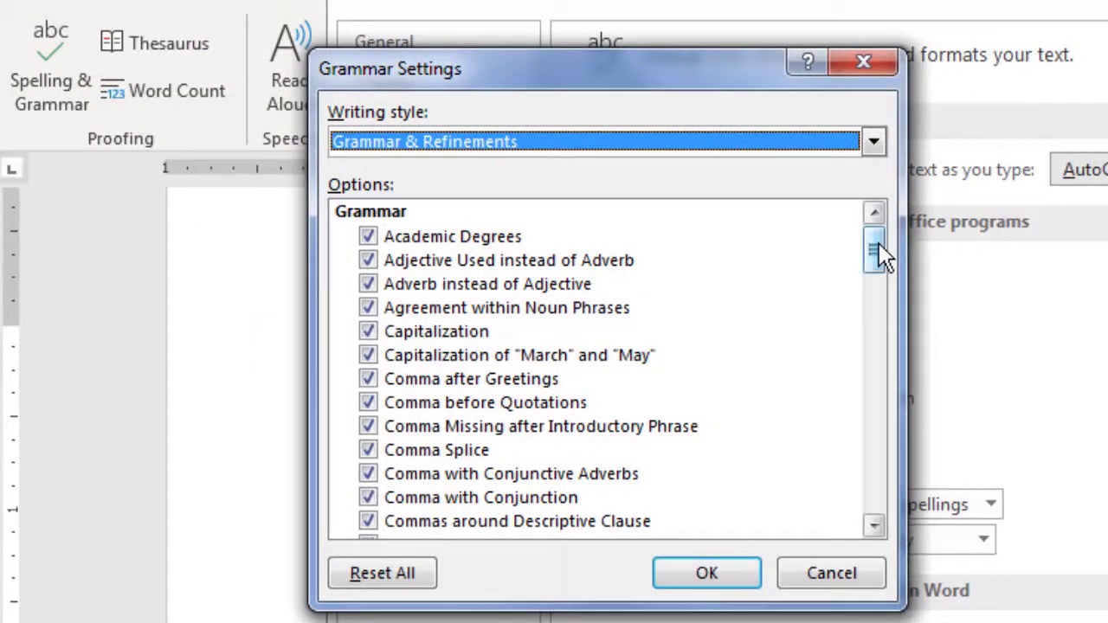
{"action": "left_click_drag", "start_coordinate": [877, 247], "coordinate": [902, 475]}
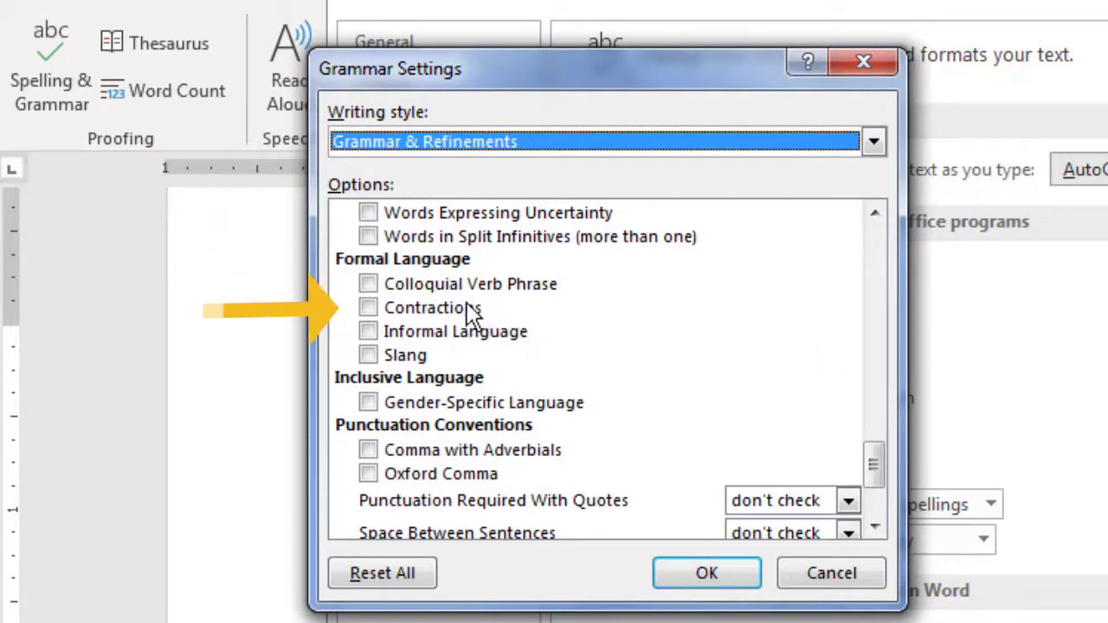
{"action": "left_click", "coordinate": [370, 310]}
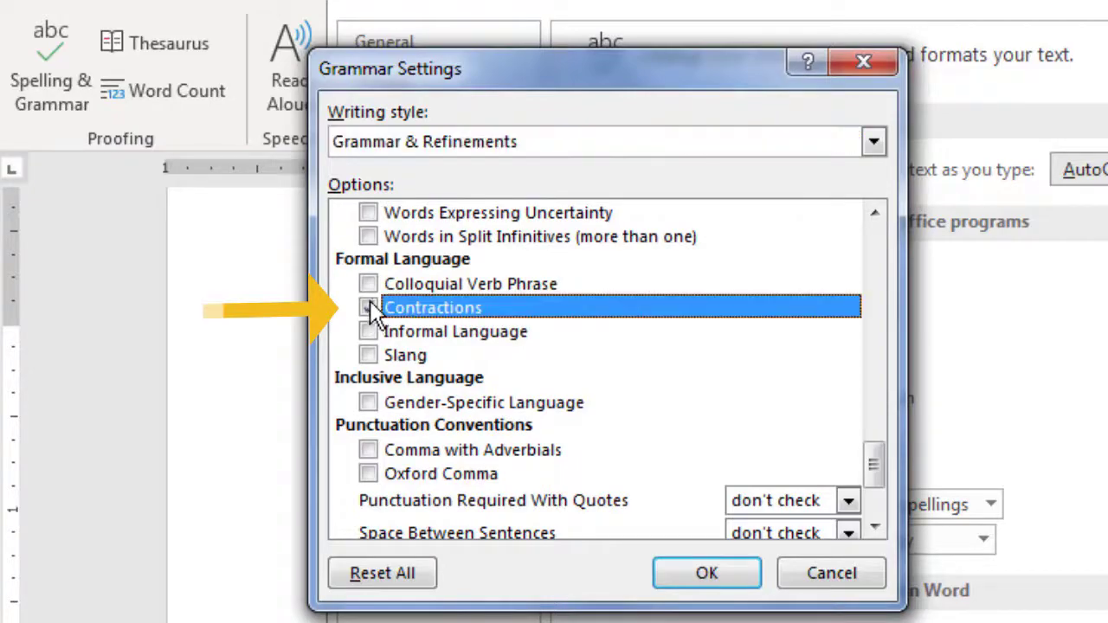
{"action": "left_click", "coordinate": [731, 580]}
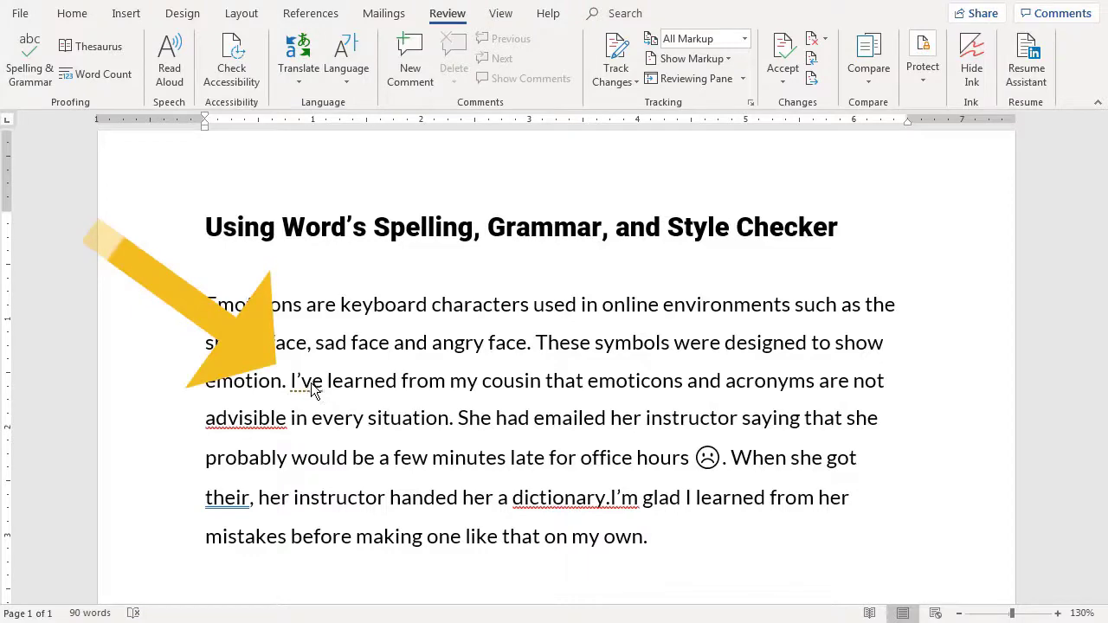
Change 'I've' to 'I have', then tick Oxford Comma under Punctuation Conventions
{"action": "right_click", "coordinate": [310, 387]}
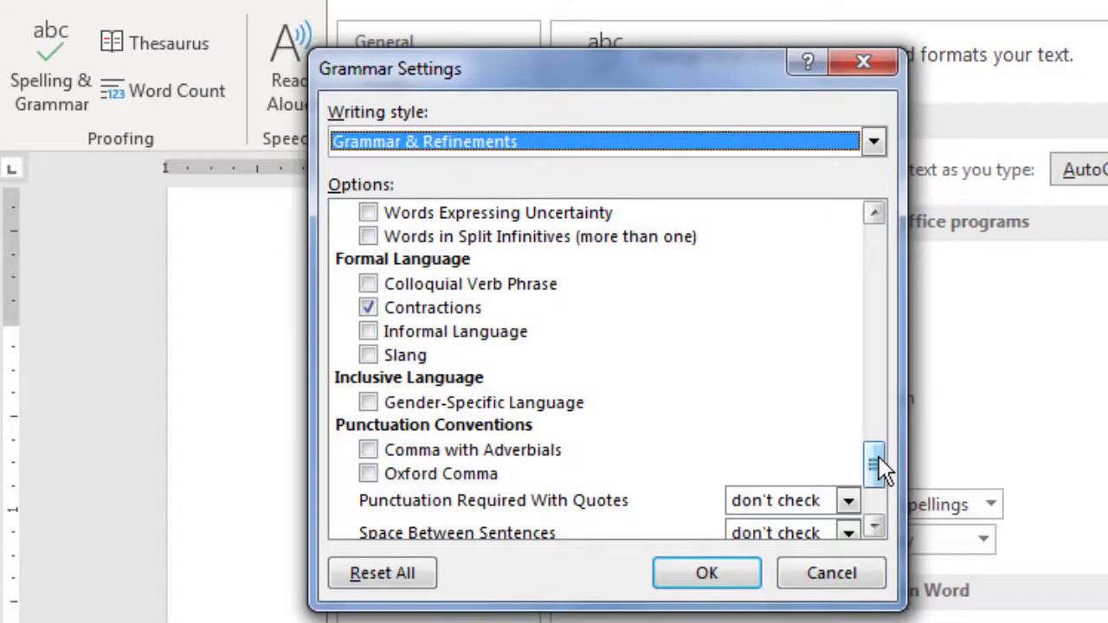
{"action": "left_click_drag", "start_coordinate": [878, 458], "coordinate": [879, 479]}
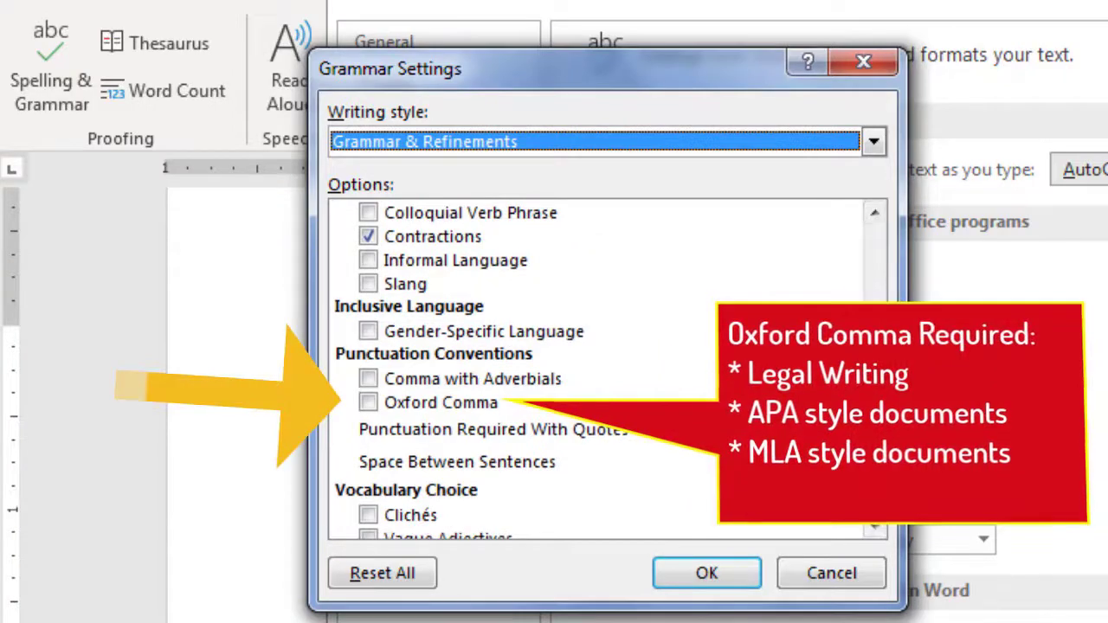
{"action": "left_click", "coordinate": [369, 403]}
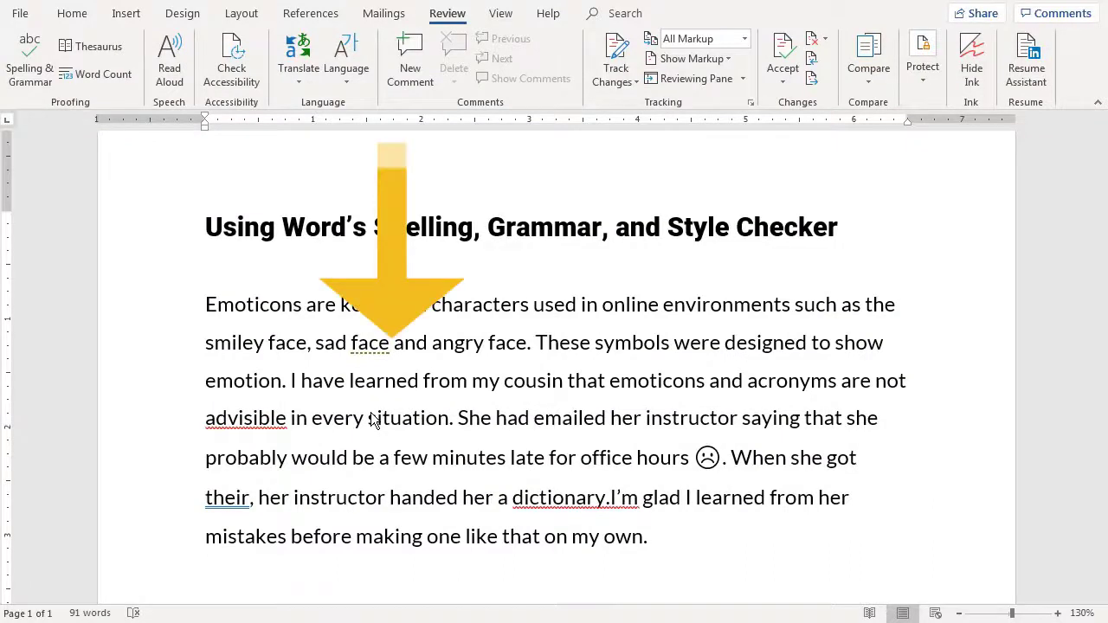
Insert the comma after 'sad face' and reset all grammar options to their defaults
{"action": "right_click", "coordinate": [377, 350]}
{"action": "mouse_move", "coordinate": [381, 366]}
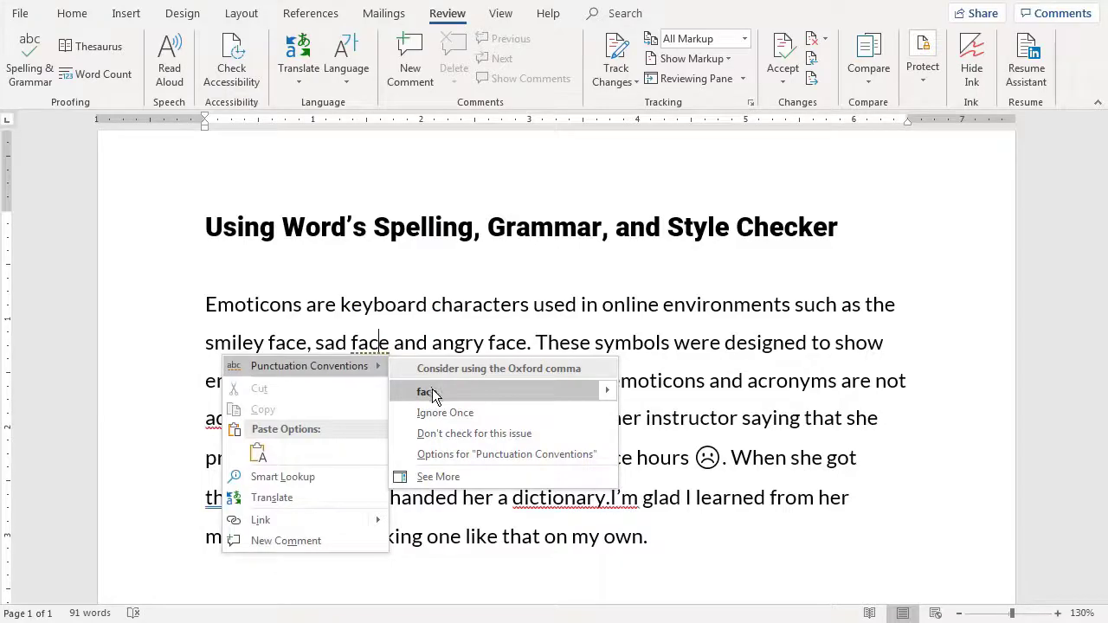
{"action": "left_click", "coordinate": [451, 393]}
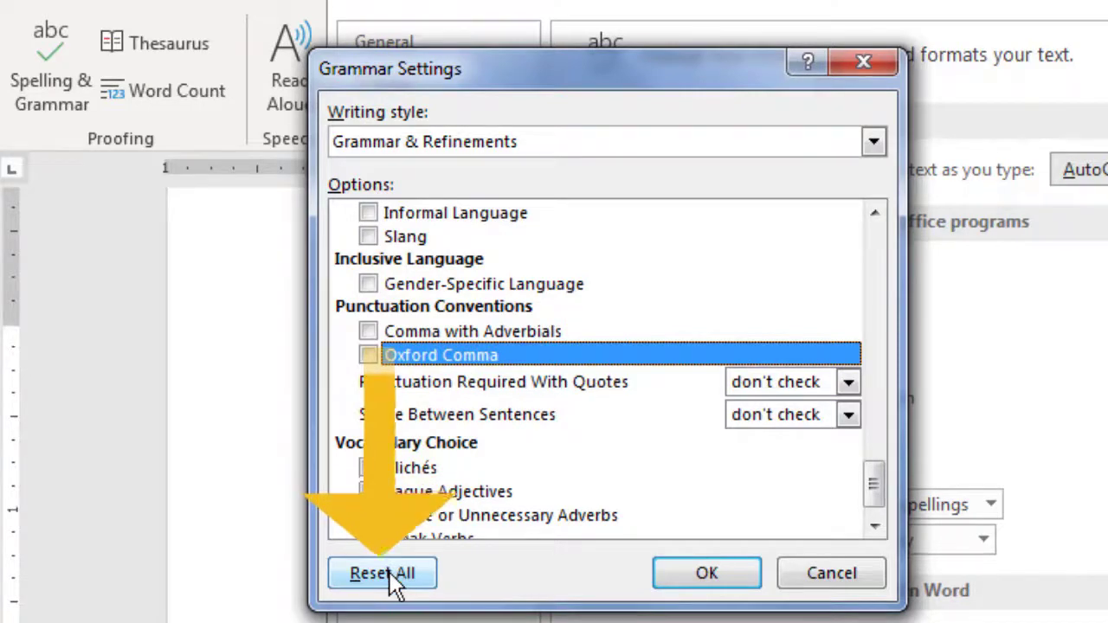
{"action": "left_click", "coordinate": [389, 572]}
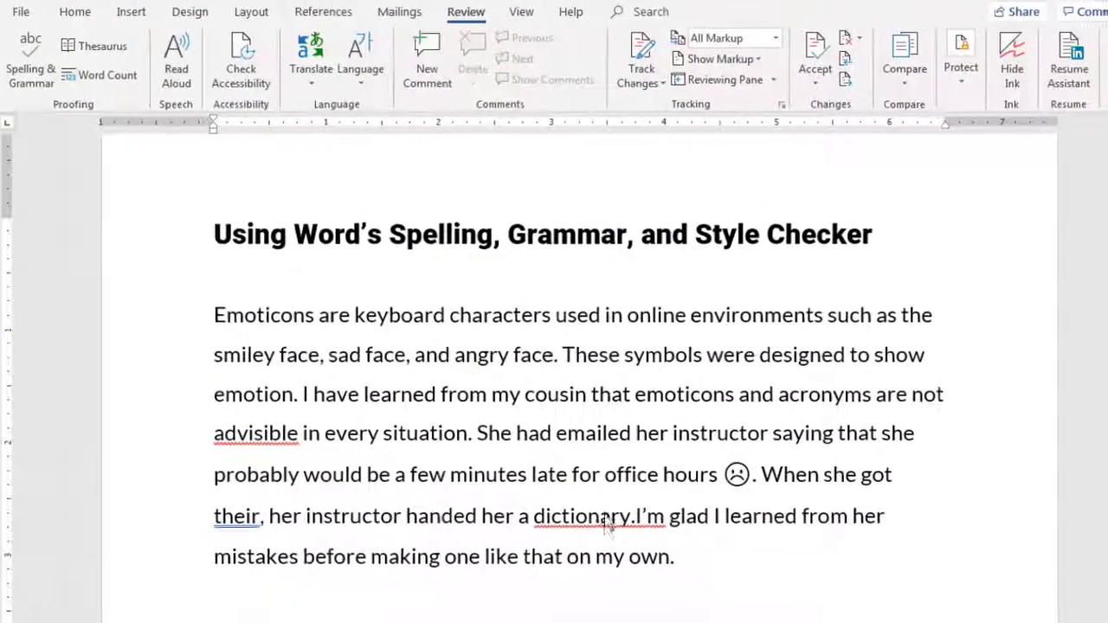
Fix 'dictionary.I'm' to 'dictionary. I'm', 'advisible' to 'advisable', and 'their' to 'there'
{"action": "right_click", "coordinate": [639, 538]}
{"action": "mouse_move", "coordinate": [647, 567]}
{"action": "left_click", "coordinate": [657, 525]}
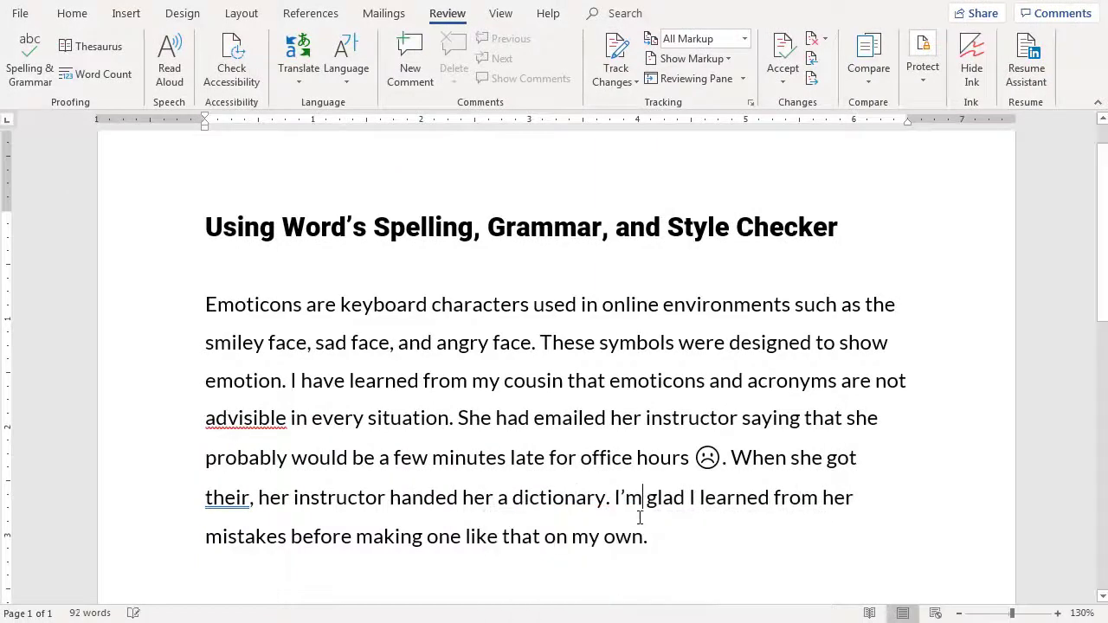
{"action": "right_click", "coordinate": [264, 429]}
{"action": "mouse_move", "coordinate": [265, 435]}
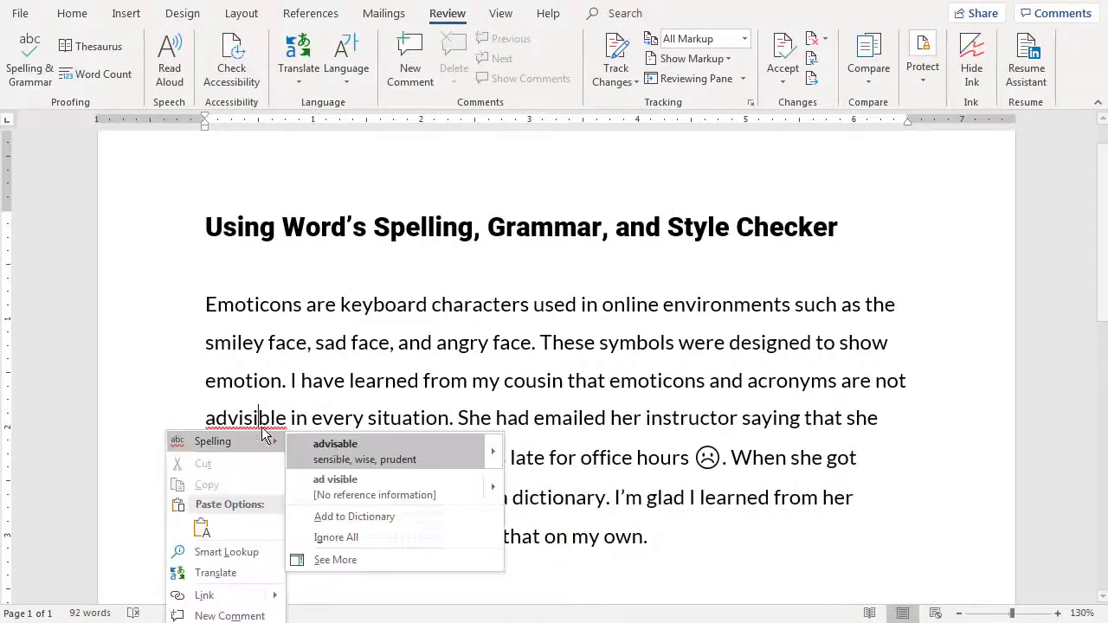
{"action": "left_click", "coordinate": [350, 457]}
{"action": "right_click", "coordinate": [232, 502]}
{"action": "mouse_move", "coordinate": [232, 513]}
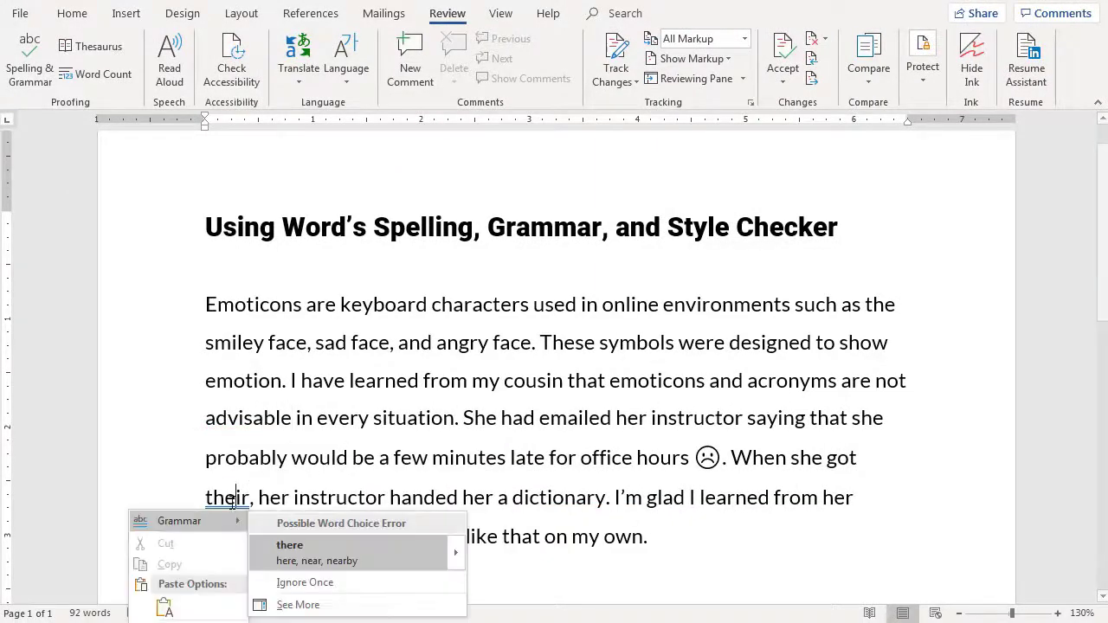
{"action": "left_click", "coordinate": [293, 543]}
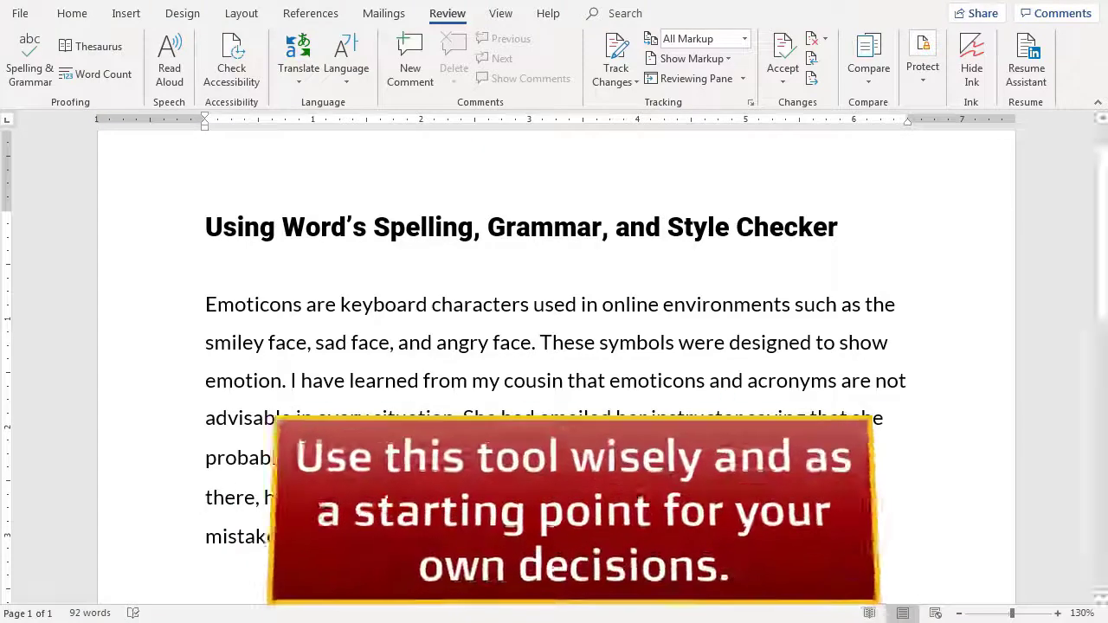